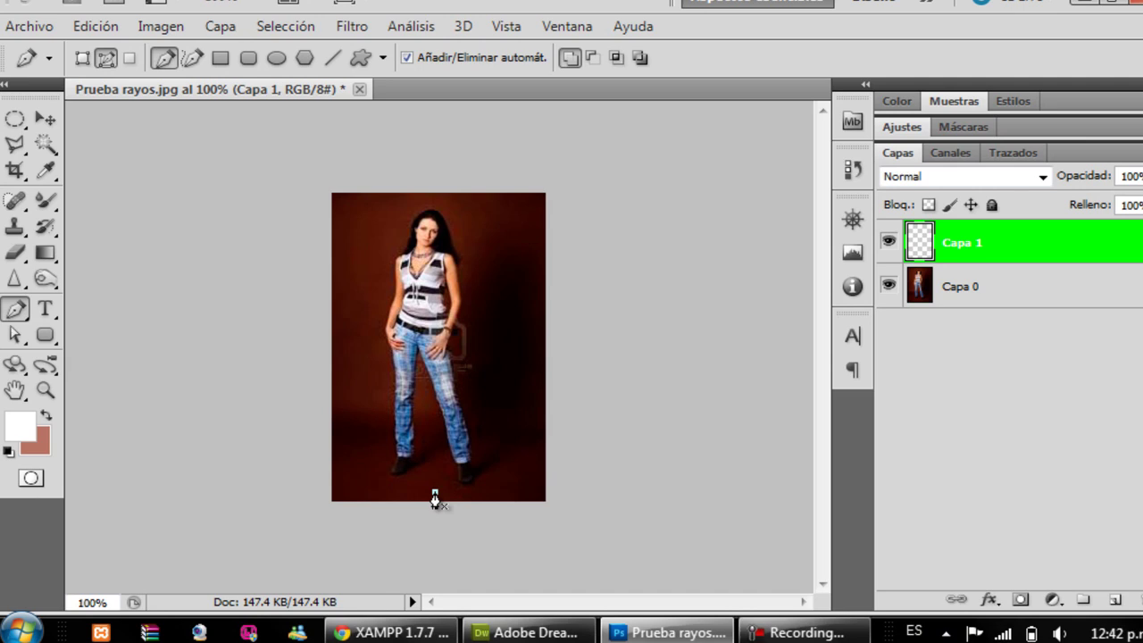
Start a Pen path below the woman's feet, run it to her neckline, and bend its lower end right
left_click_drag(425, 491, 422, 465)
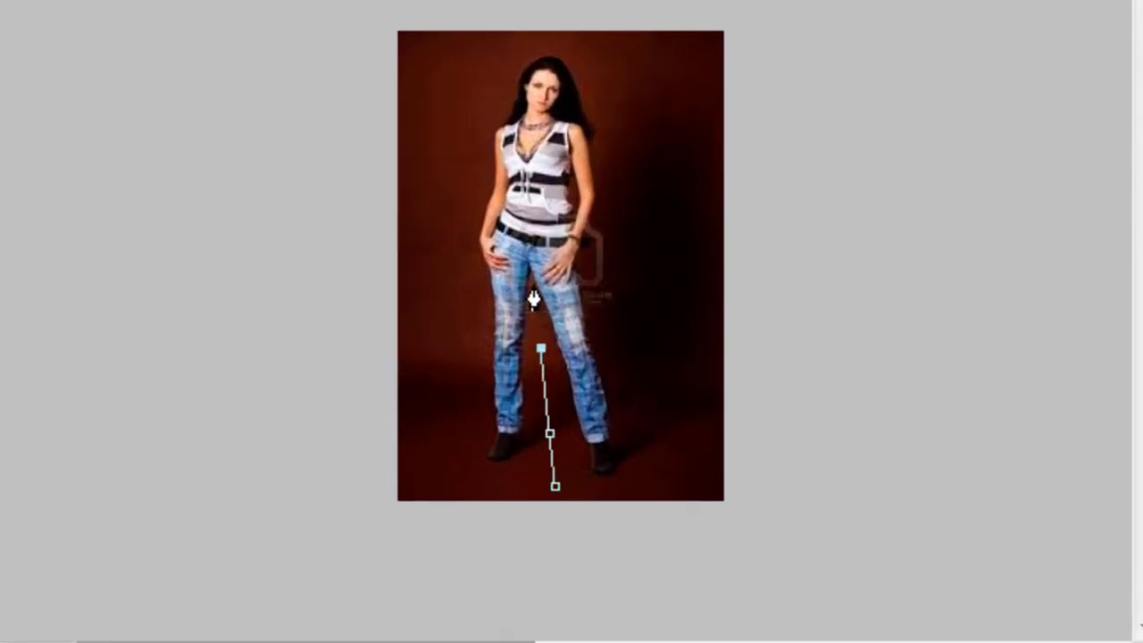
left_click(538, 127)
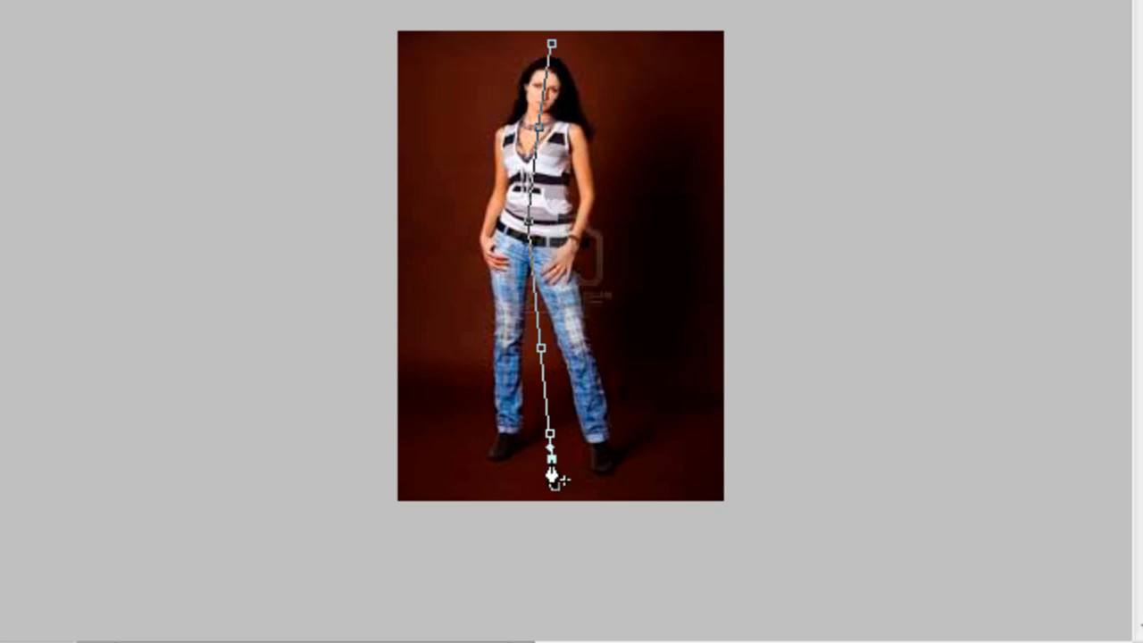
left_click_drag(551, 460, 633, 462)
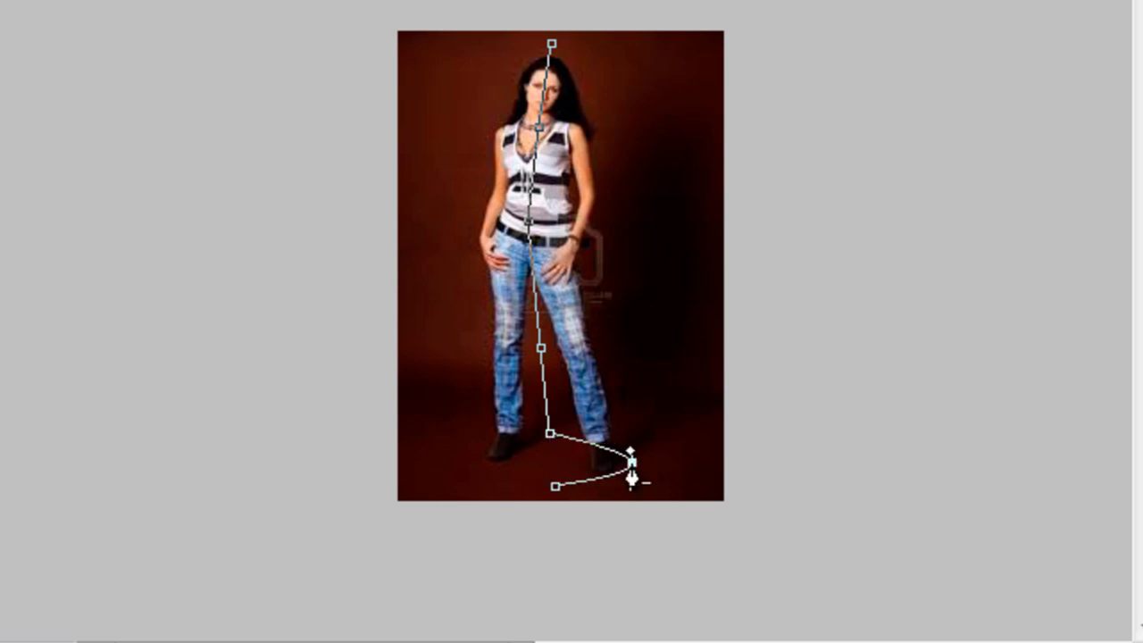
Add anchors and bow the path alternately left and right around her legs, hips, chest and head
left_click(538, 474)
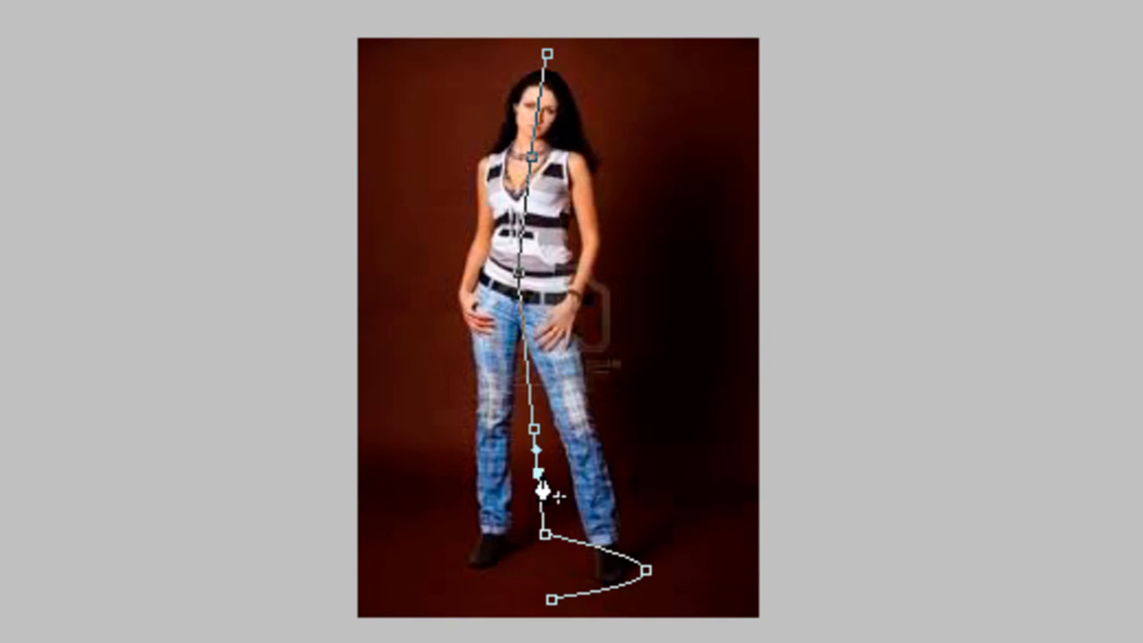
left_click_drag(539, 473, 415, 472)
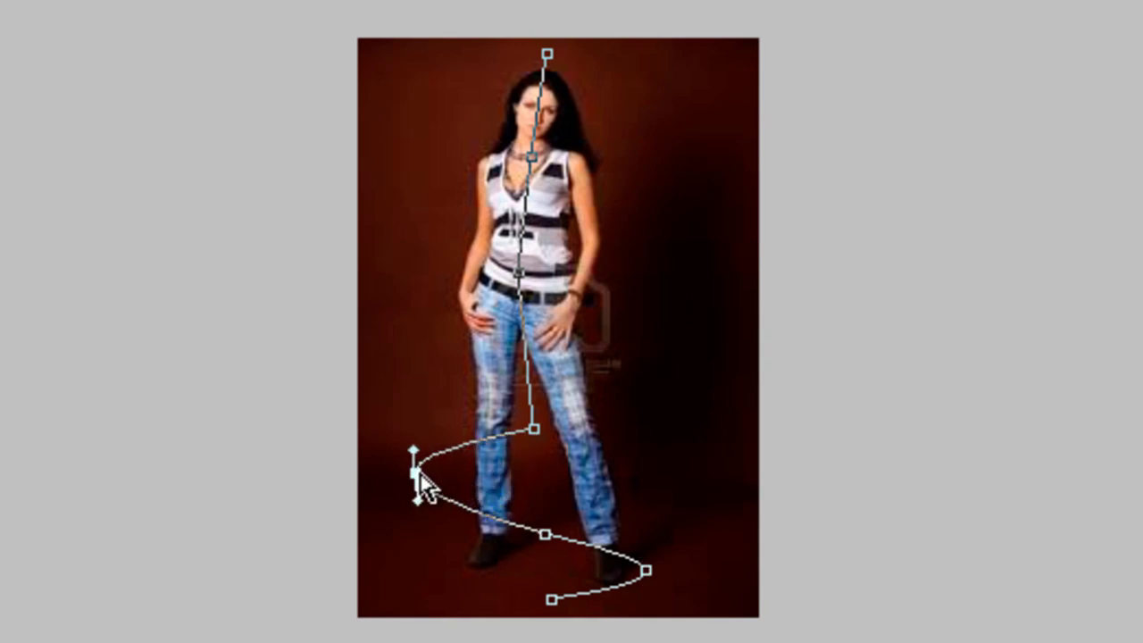
left_click(526, 368)
left_click_drag(529, 365, 624, 347)
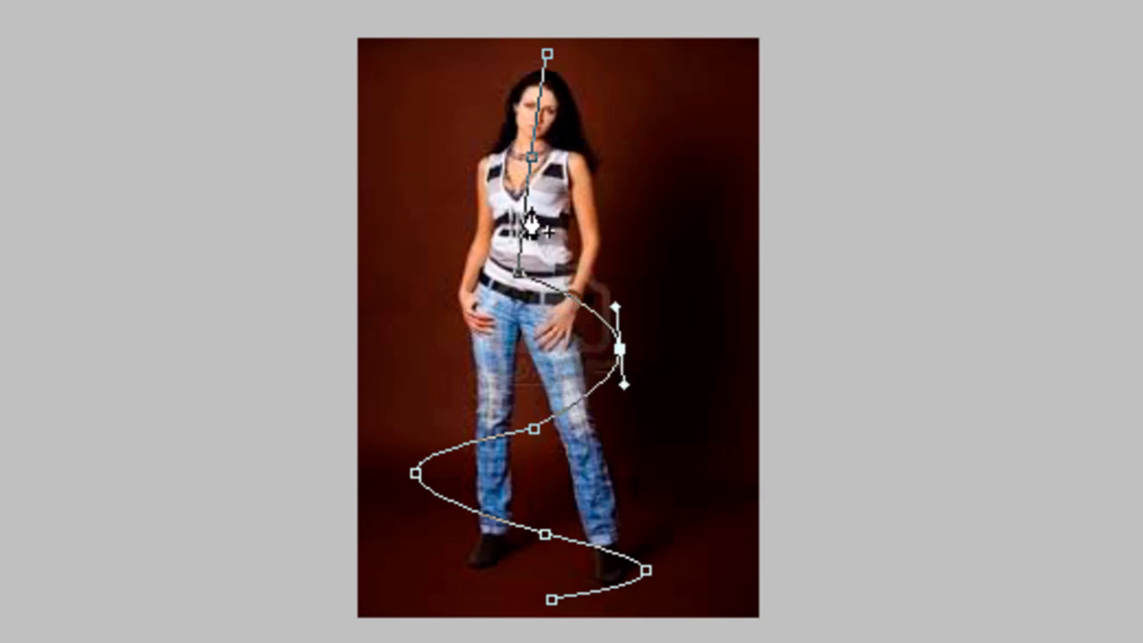
left_click_drag(524, 223, 402, 182)
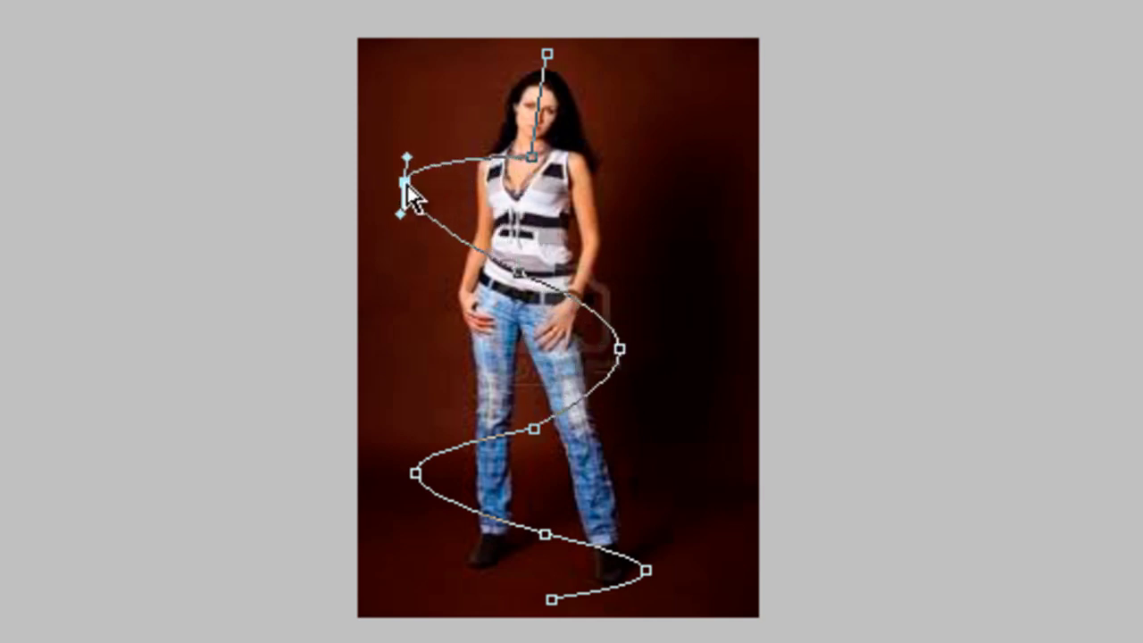
left_click_drag(543, 105, 659, 110)
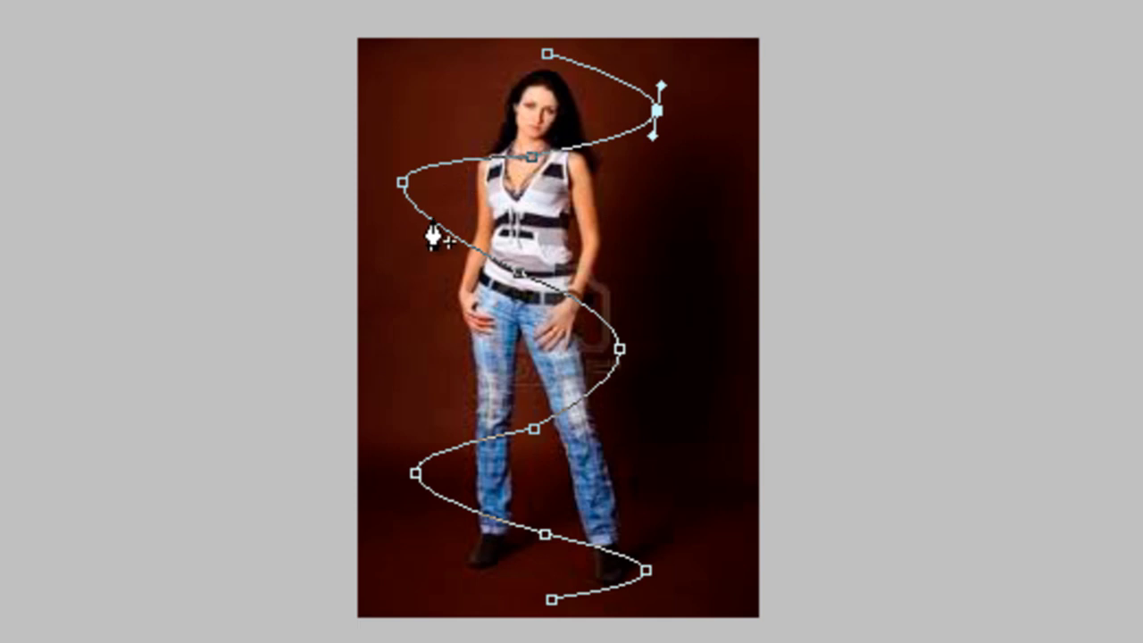
Stroke the spiral path on Capa 1 with the Pincel brush, Simular presión unchecked
right_click(613, 342)
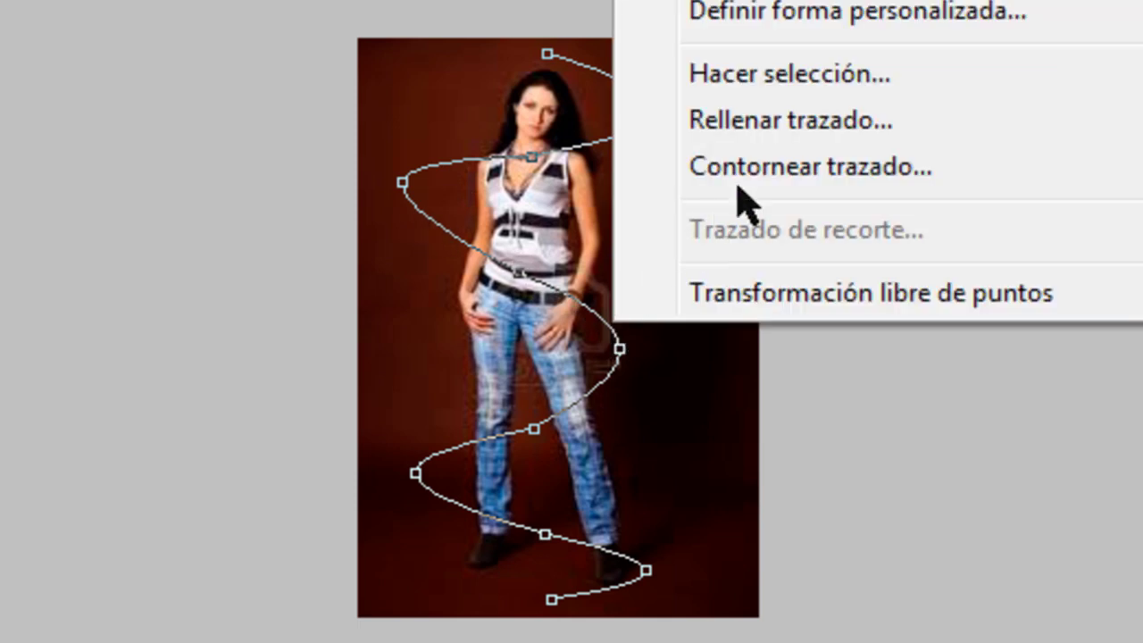
left_click(801, 170)
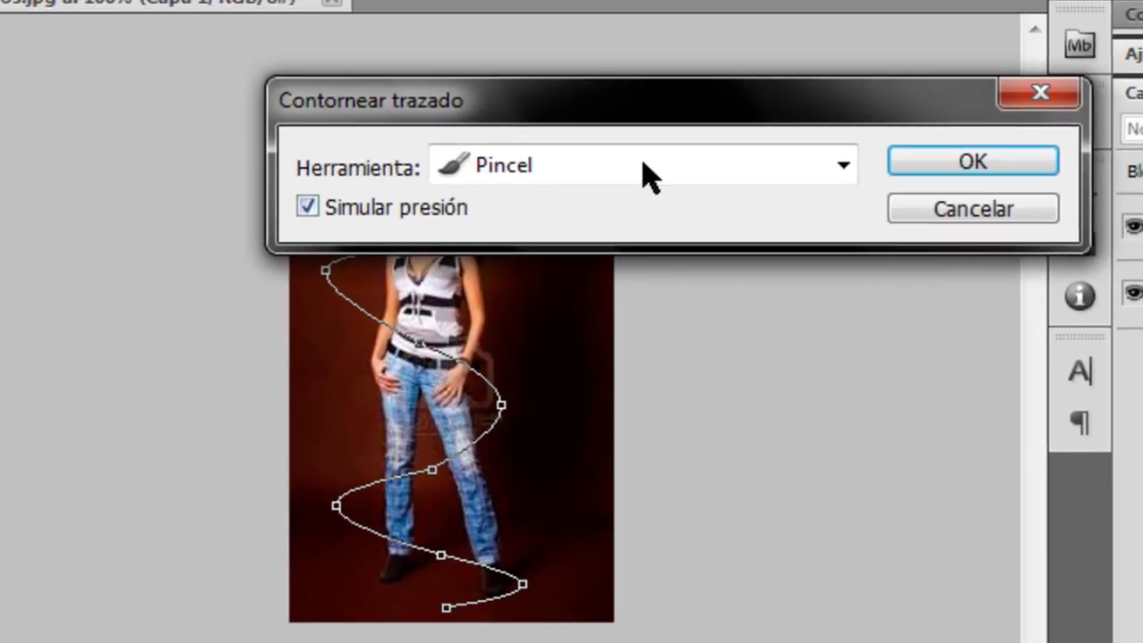
left_click(843, 165)
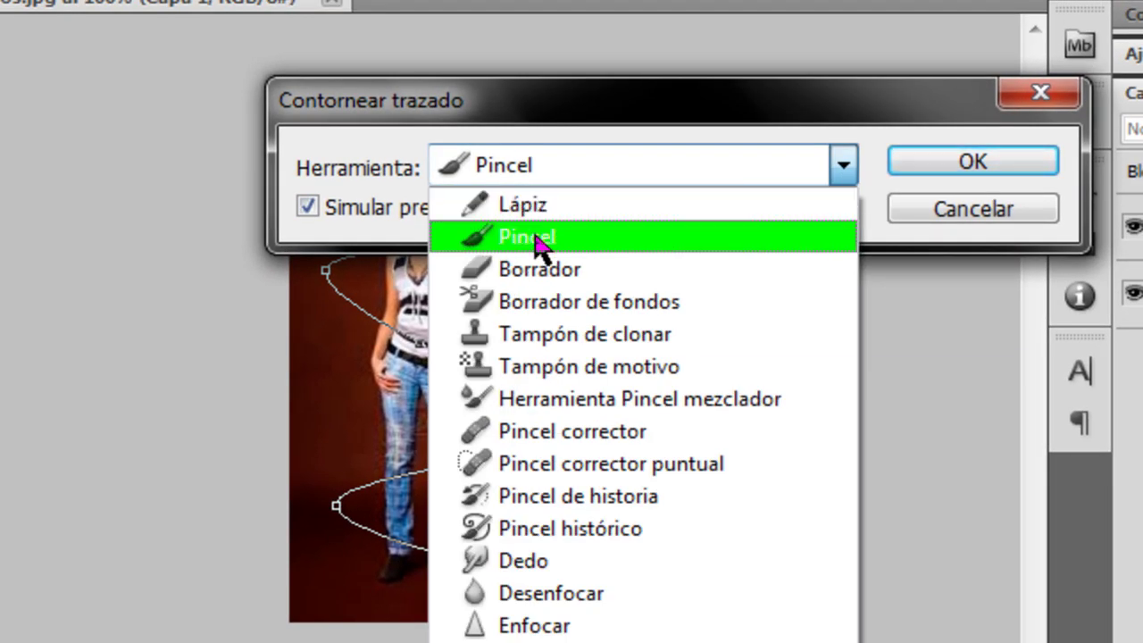
left_click(539, 240)
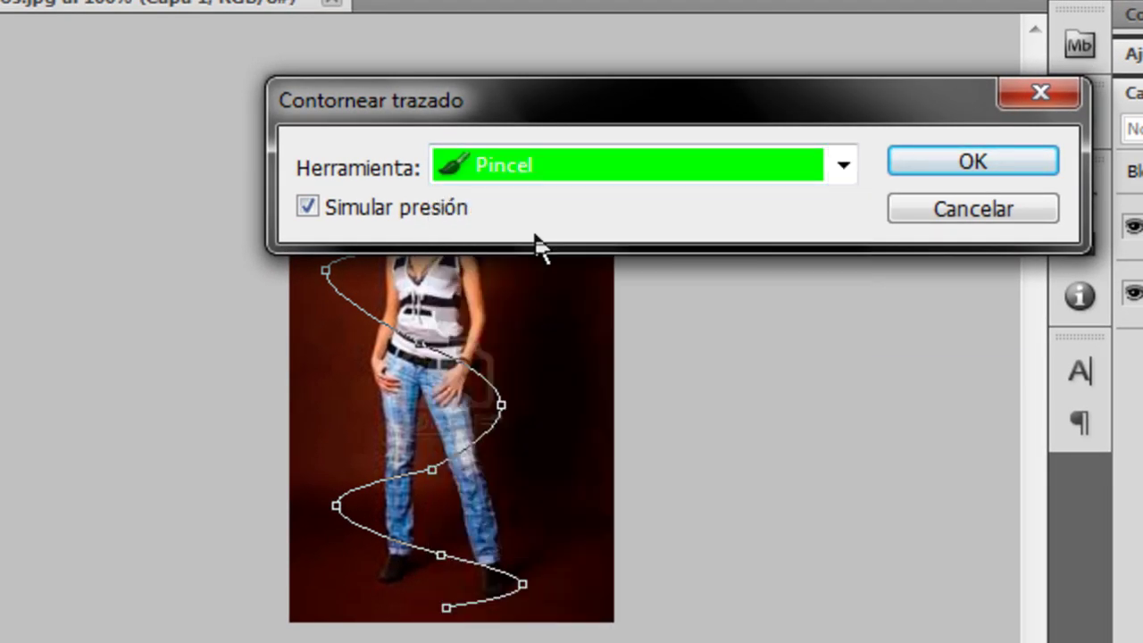
left_click(307, 207)
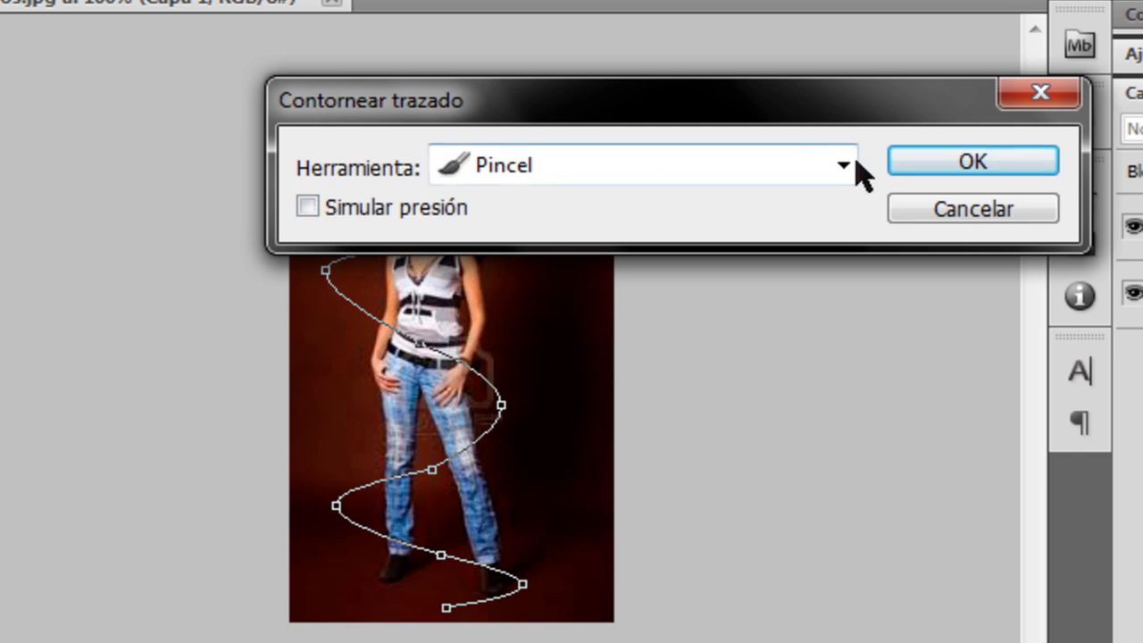
left_click(973, 162)
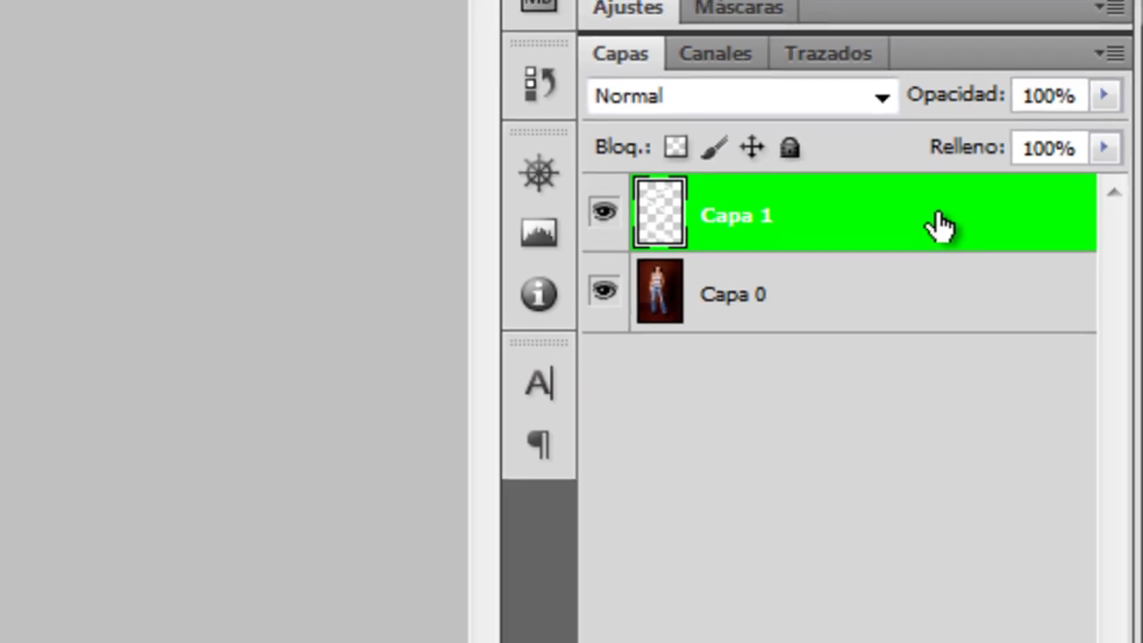
Enable Resplandor exterior in Capa 1's layer style
double_click(920, 227)
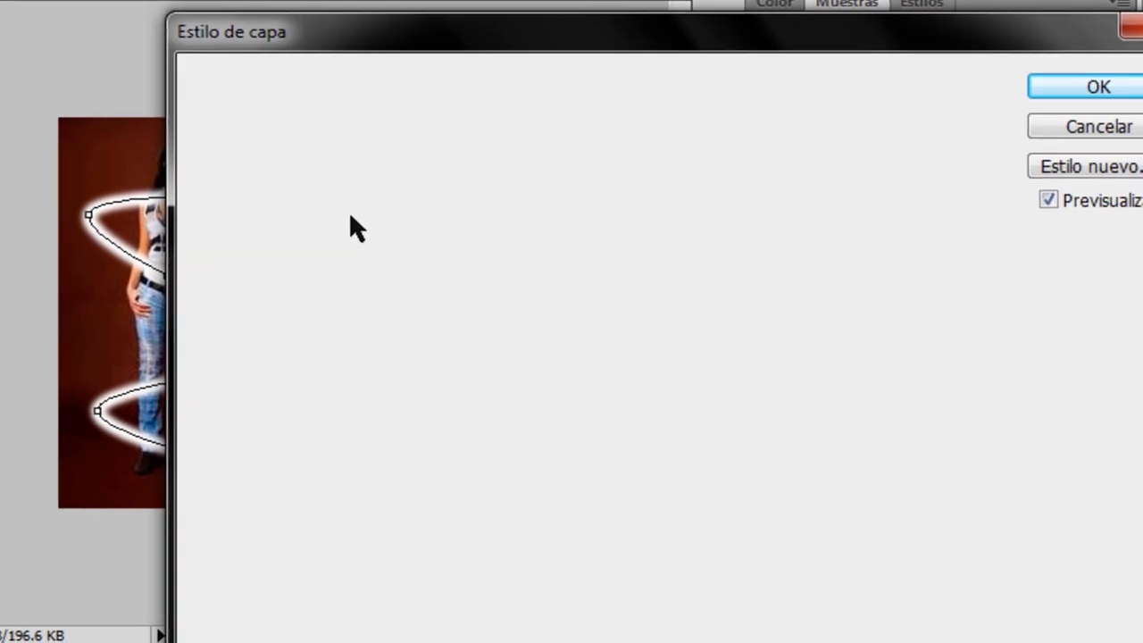
left_click(350, 218)
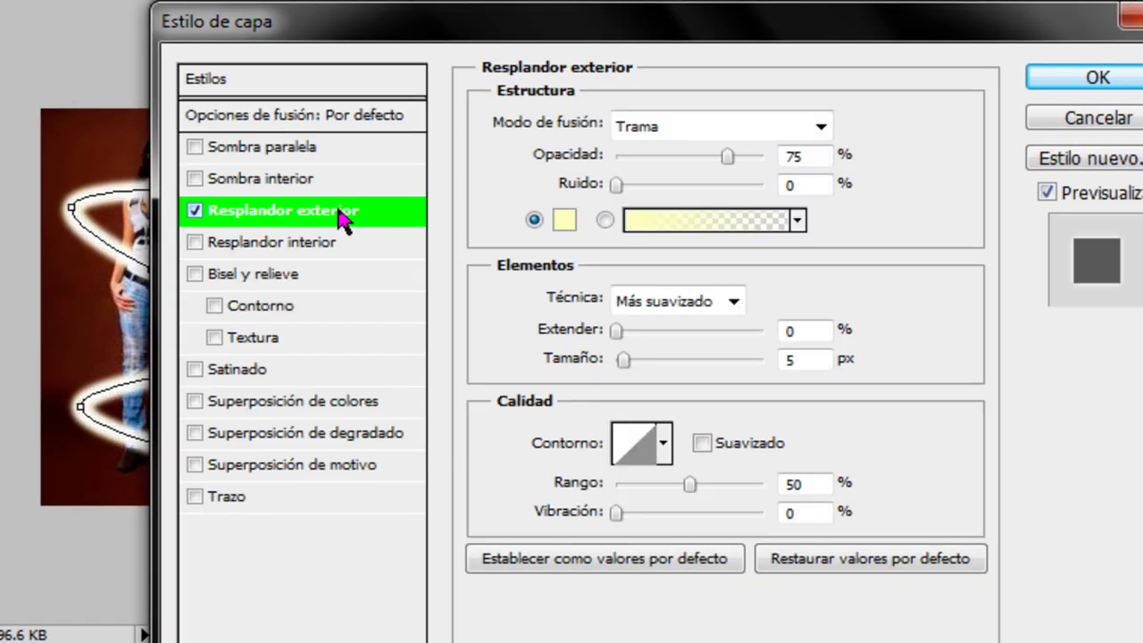
left_click_drag(351, 24, 445, 25)
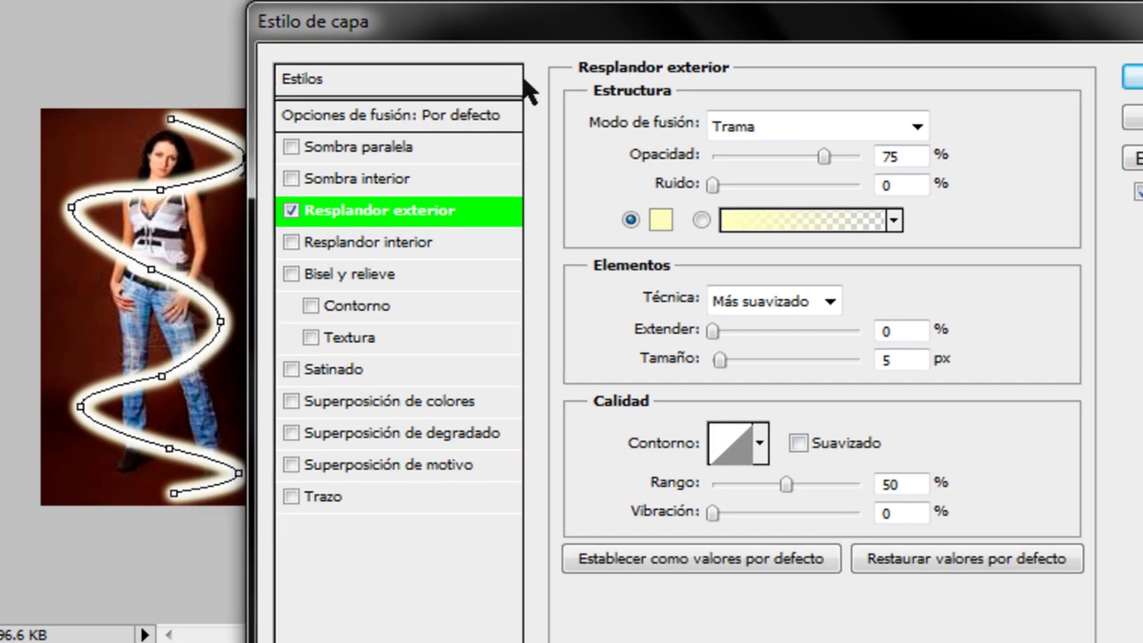
Make the outer glow colour a saturated yellow and switch on a Color Overlay
left_click(661, 220)
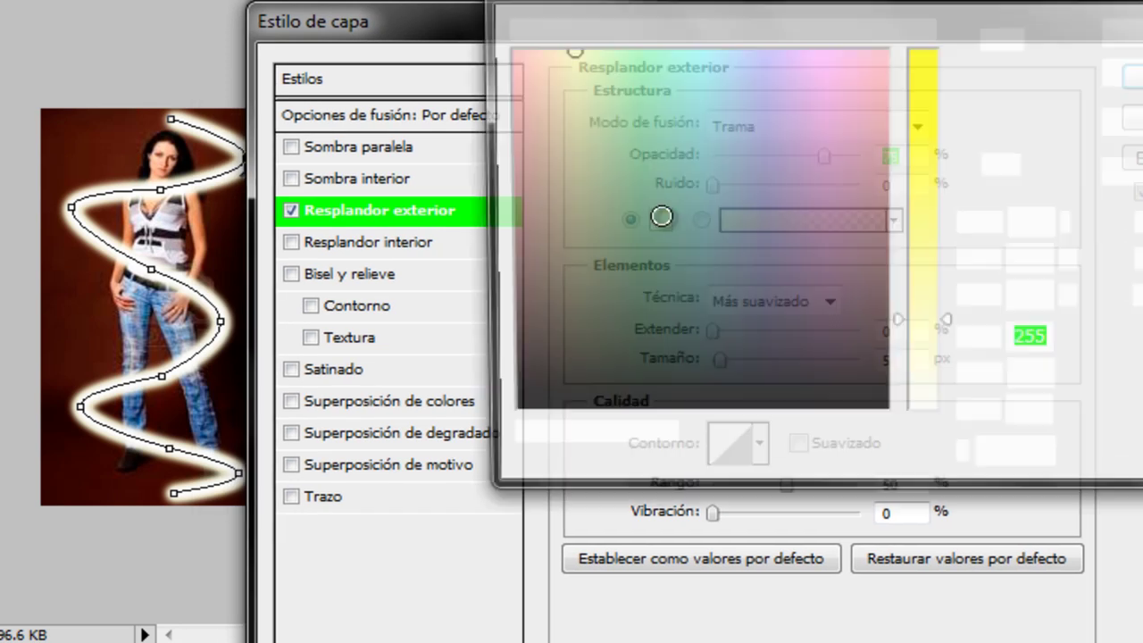
left_click_drag(946, 323, 945, 160)
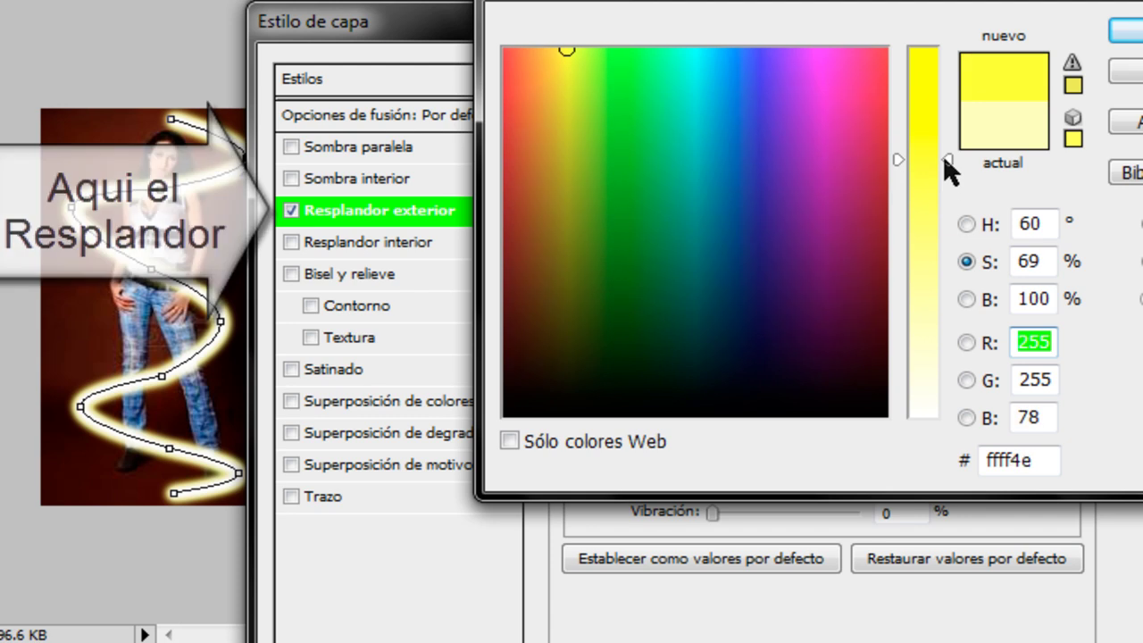
left_click(1123, 32)
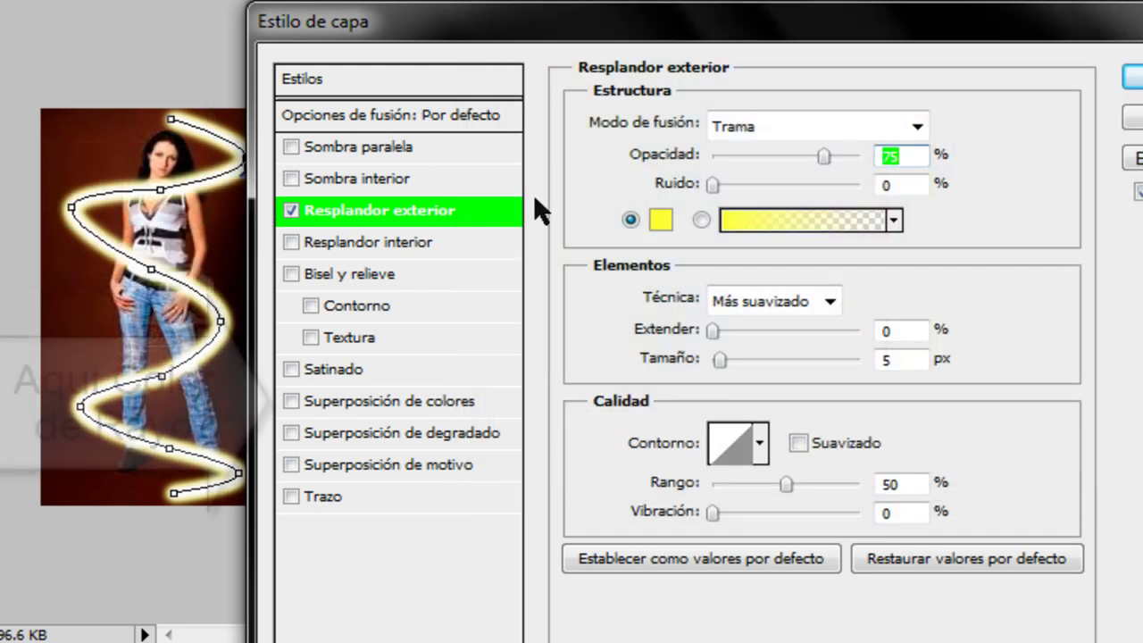
left_click(436, 401)
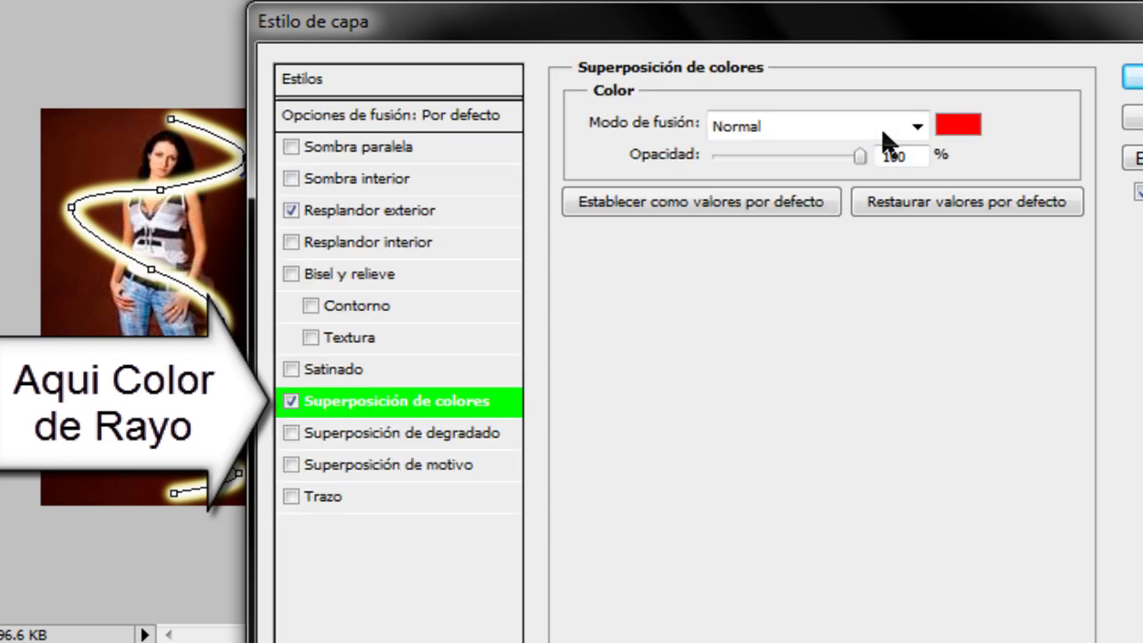
Change the Color Overlay to pale cream yellow (fbfcd0, about 18% saturation) and confirm the layer style
left_click(958, 125)
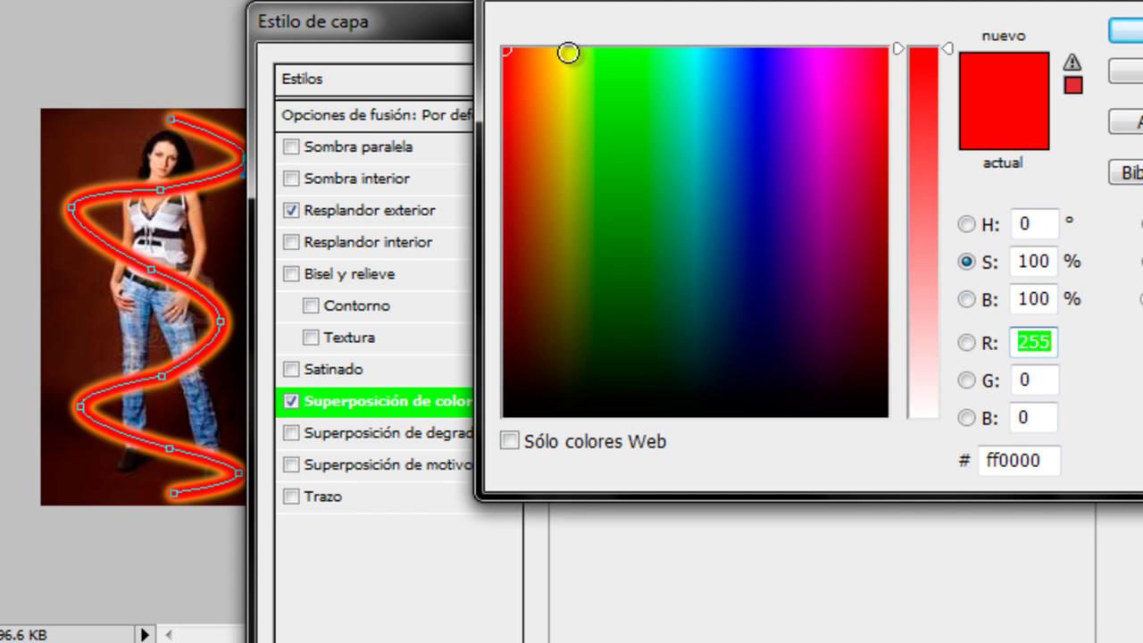
left_click(568, 53)
mouse_move(947, 51)
left_mouse_down()
mouse_move(946, 369)
mouse_move(944, 346)
left_mouse_up()
left_click(1120, 24)
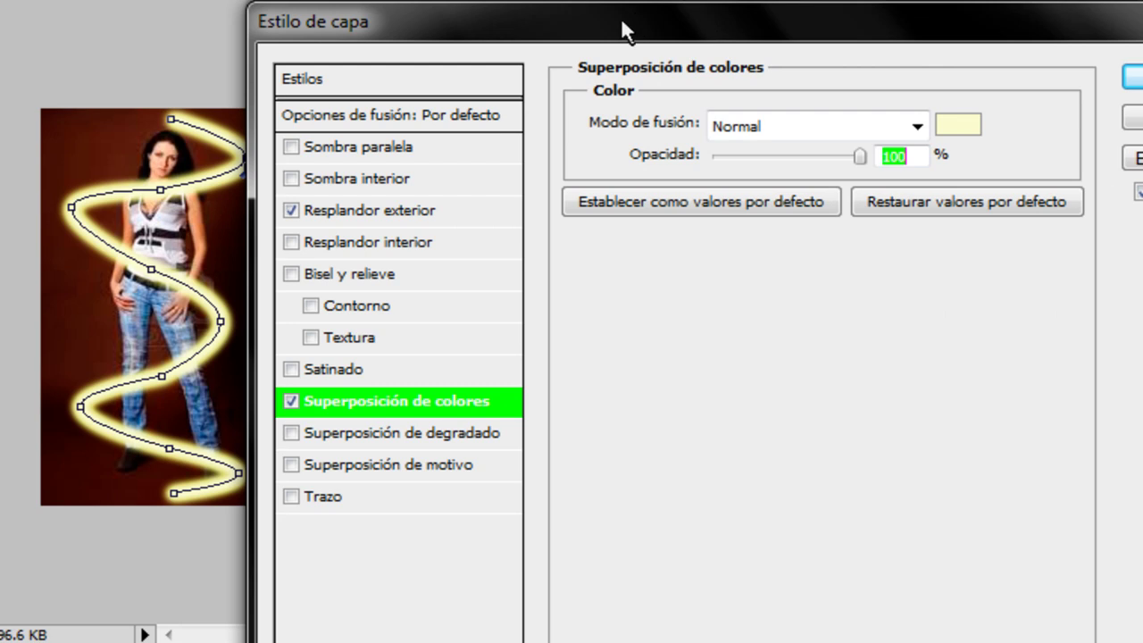
left_click_drag(622, 31, 583, 0)
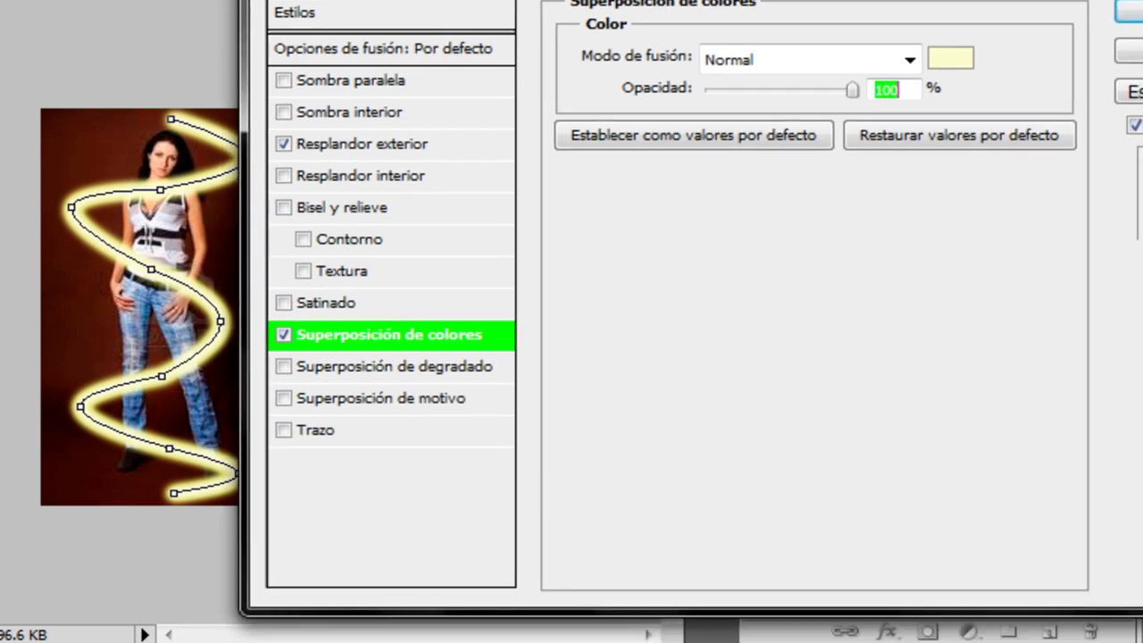
left_click(1100, 7)
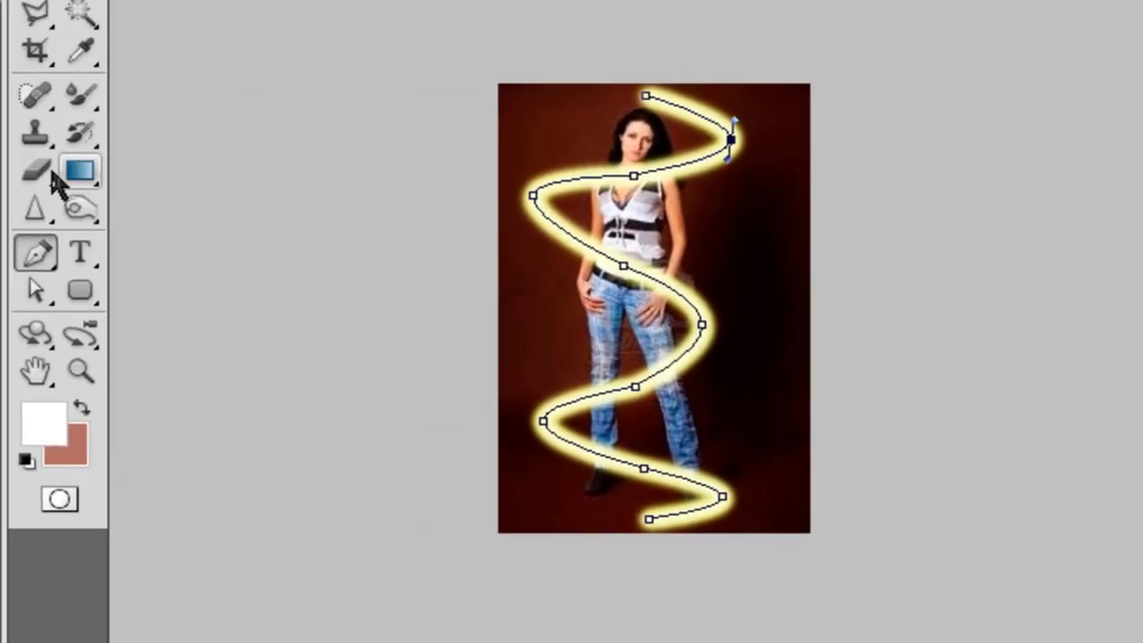
Pick the Eraser and zoom to 200% on the woman's upper body
left_click(39, 173)
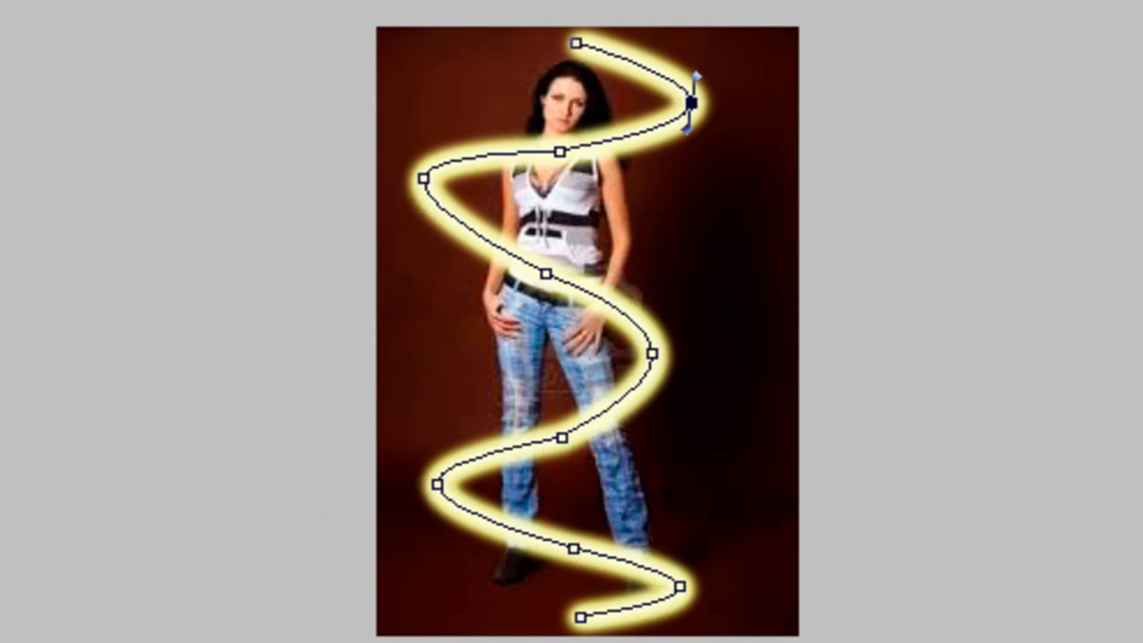
left_click(586, 245)
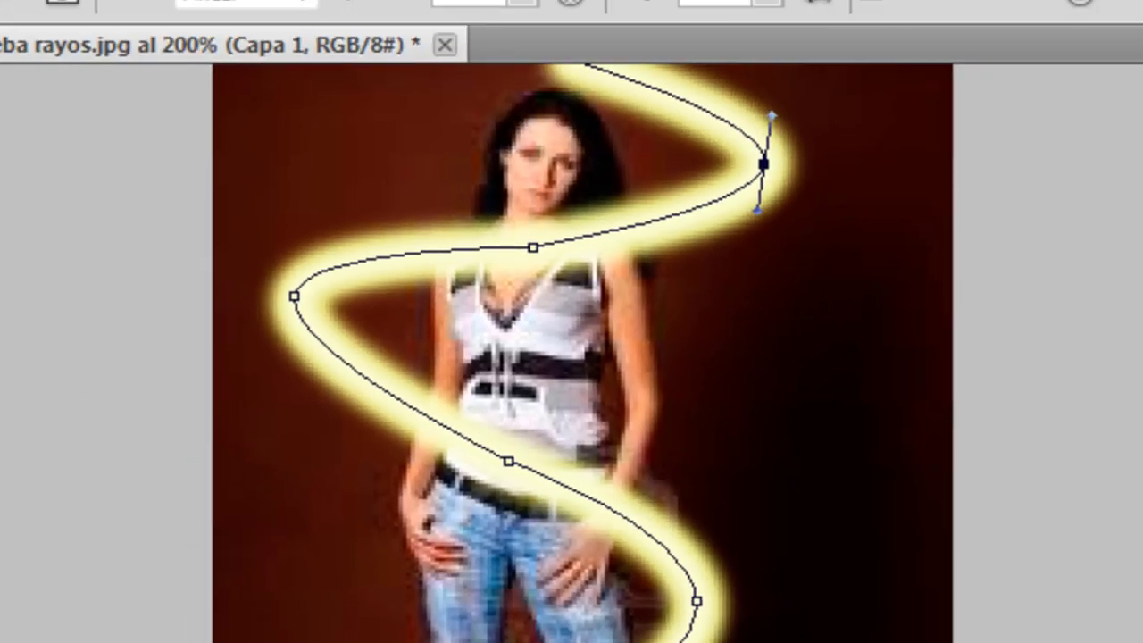
scroll(680, 188, "up", 5)
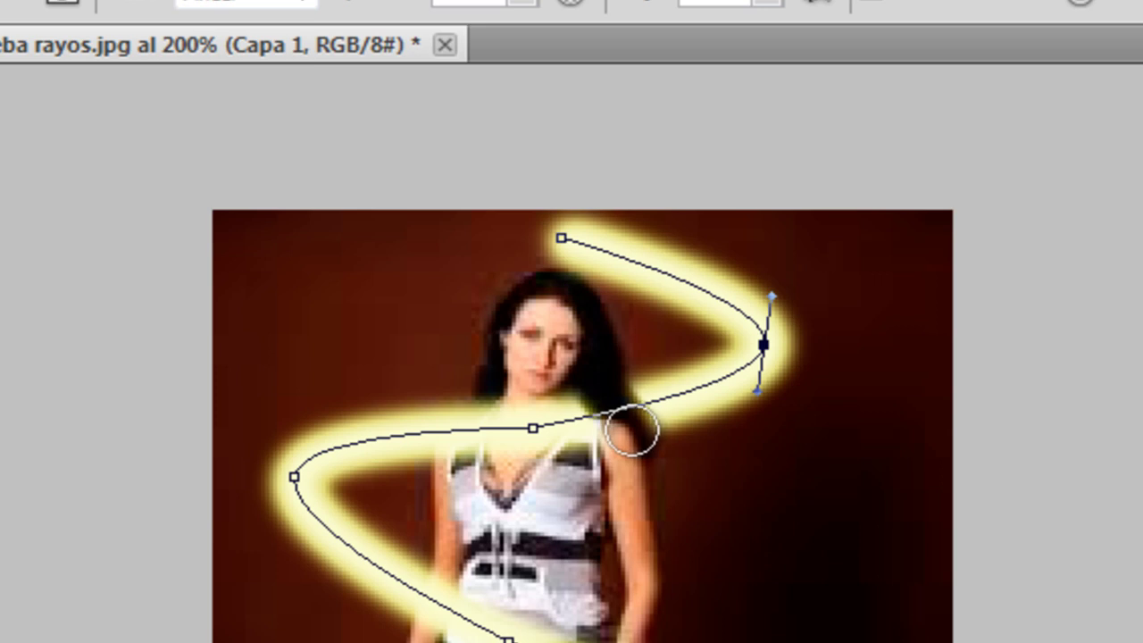
Erase the glow over her neck and chest, then scroll down toward her legs
mouse_move(607, 428)
left_mouse_down()
mouse_move(465, 461)
mouse_move(497, 467)
left_mouse_up()
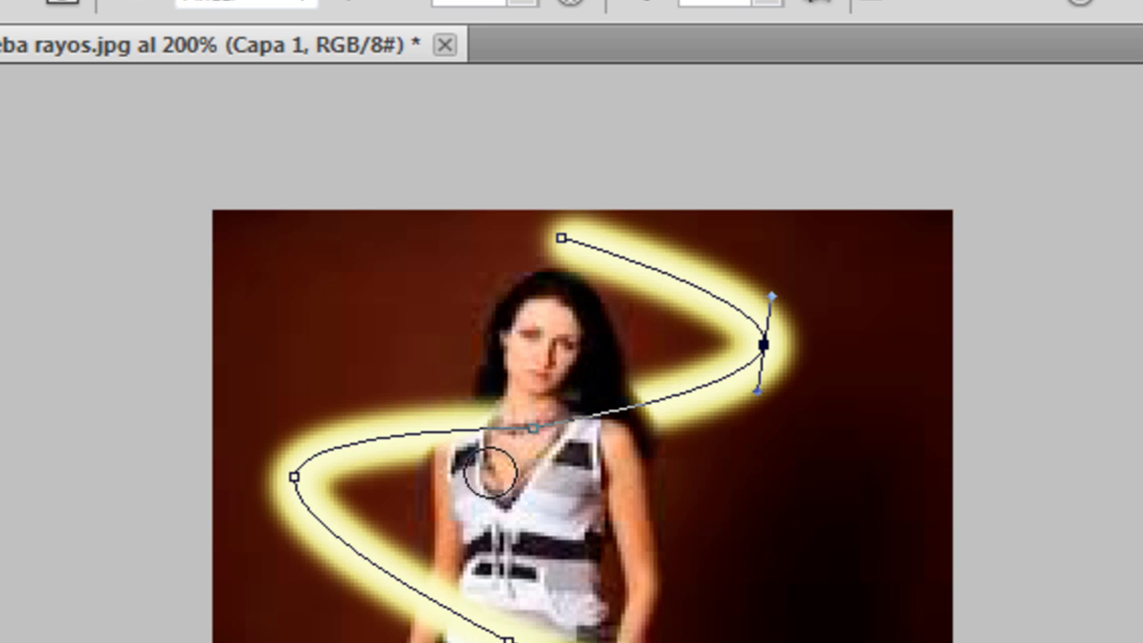
scroll(582, 402, "down", 1)
scroll(582, 402, "down", 2)
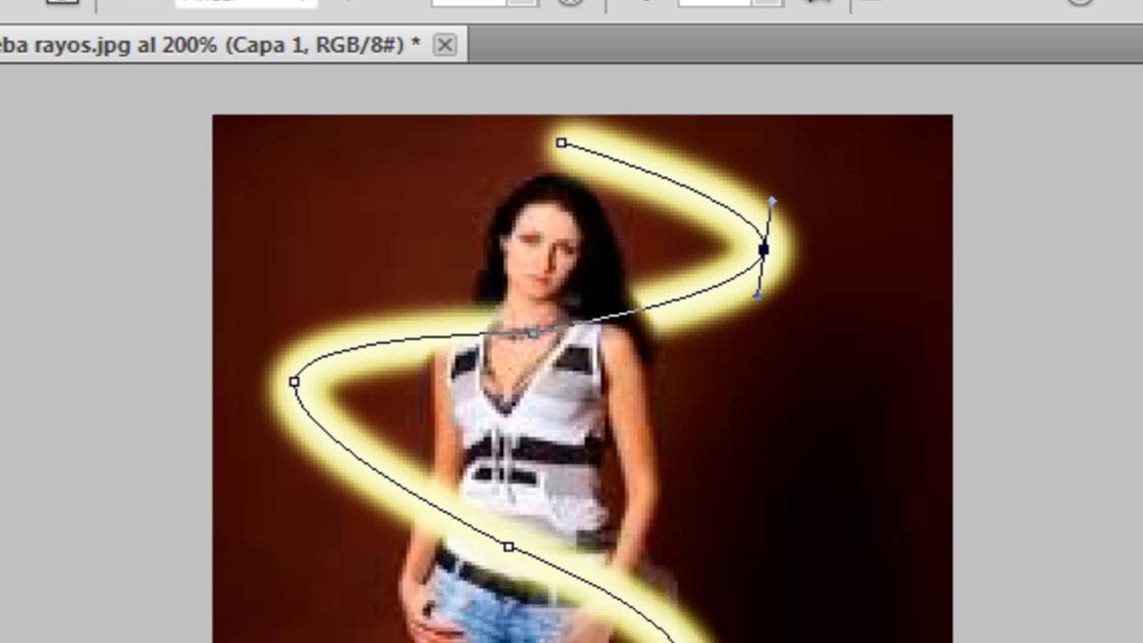
scroll(582, 402, "down", 1)
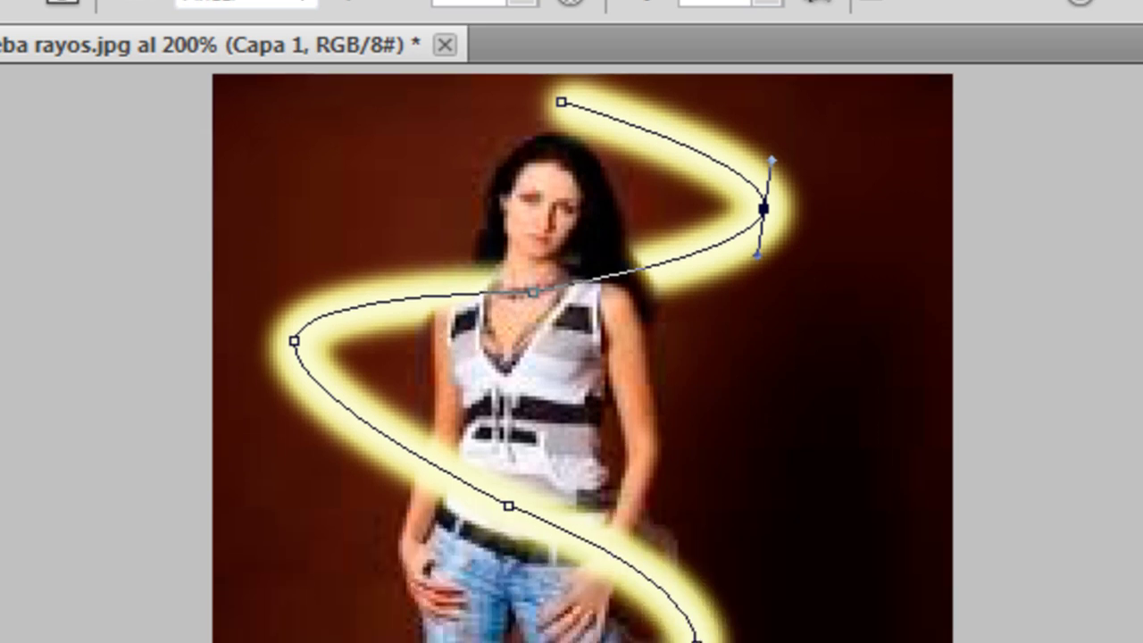
scroll(582, 357, "down", 2)
scroll(582, 358, "down", 1)
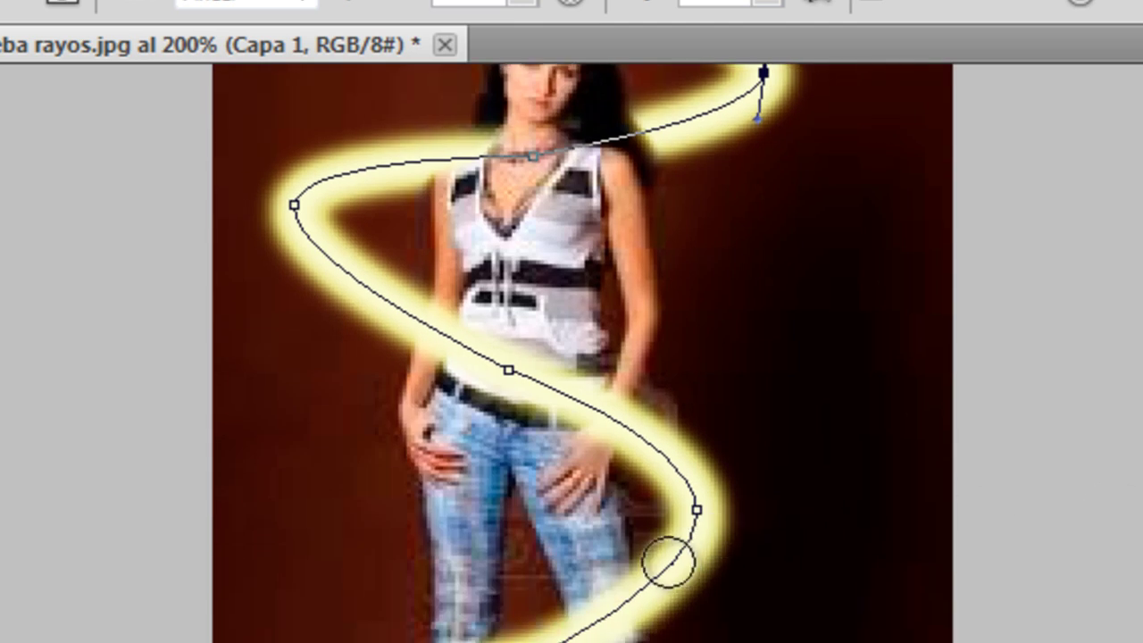
scroll(600, 571, "down", 3)
scroll(597, 422, "down", 1)
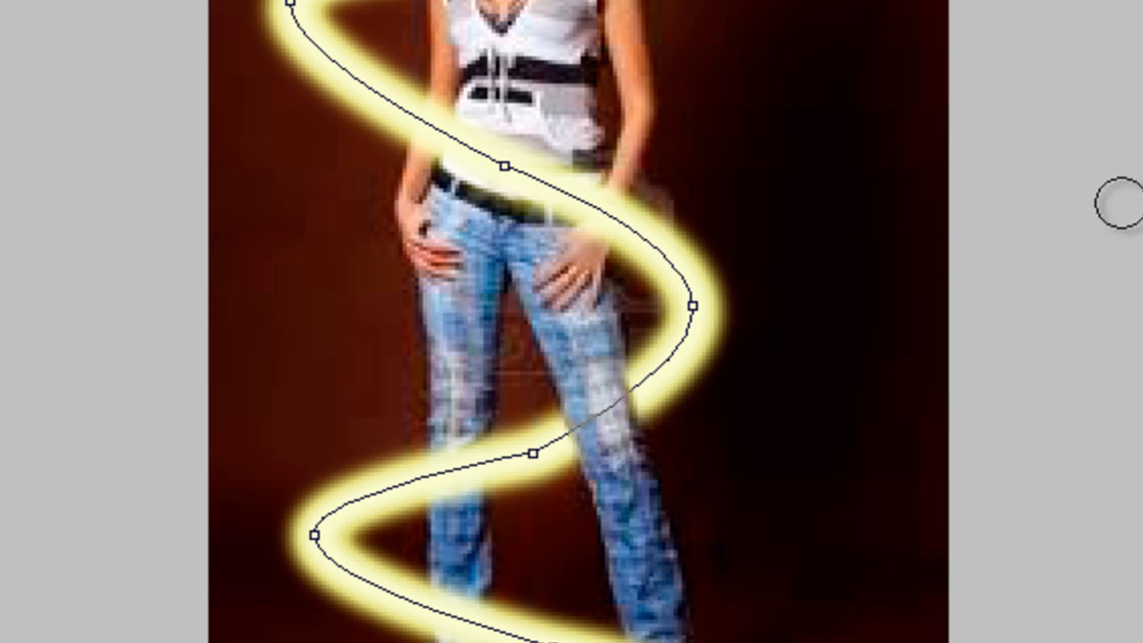
scroll(1117, 199, "down", 4)
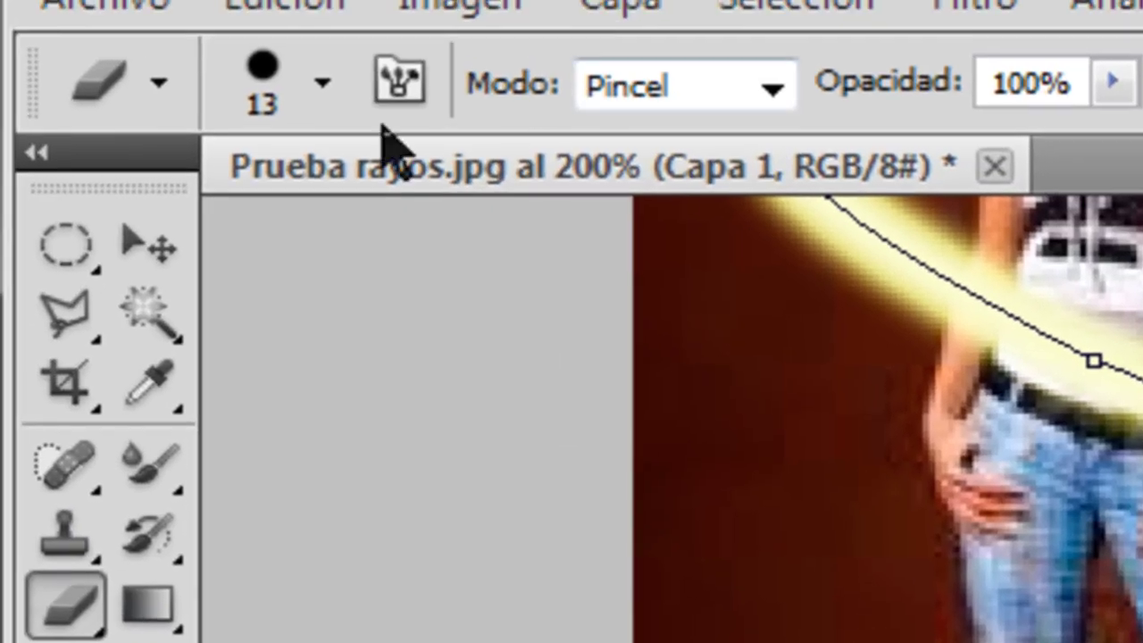
Shrink the eraser brush to 8 px and erase the glow crossing her jeans
left_click(324, 85)
left_click_drag(153, 255, 122, 256)
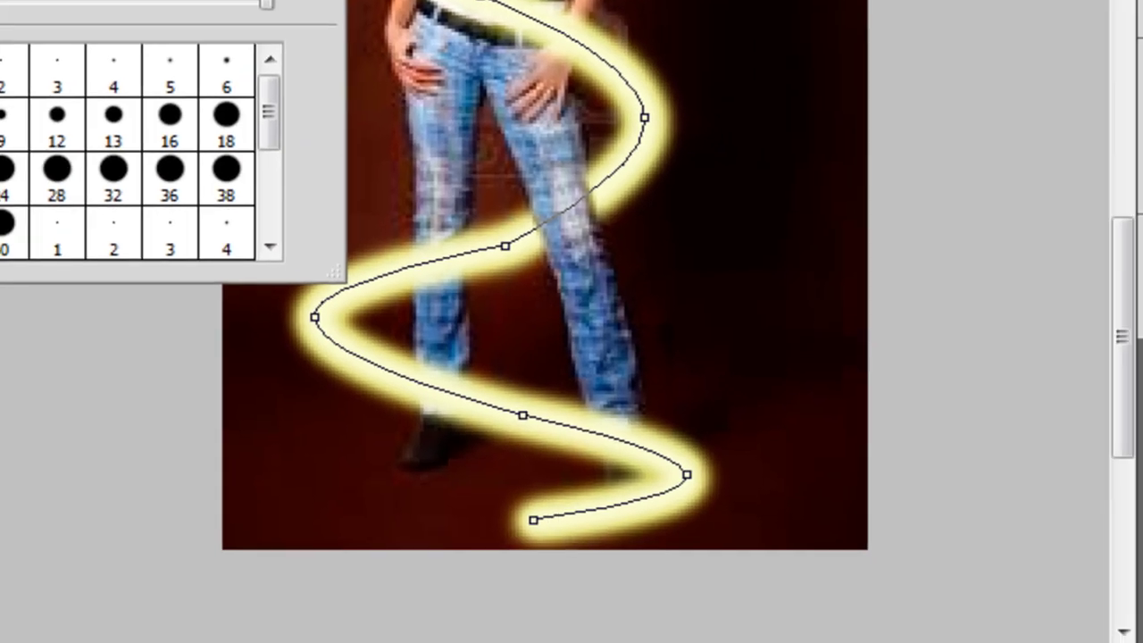
key("Return")
mouse_move(431, 420)
left_mouse_down()
mouse_move(434, 362)
mouse_move(441, 416)
mouse_move(452, 386)
mouse_move(452, 417)
mouse_move(455, 383)
mouse_move(446, 421)
left_mouse_up()
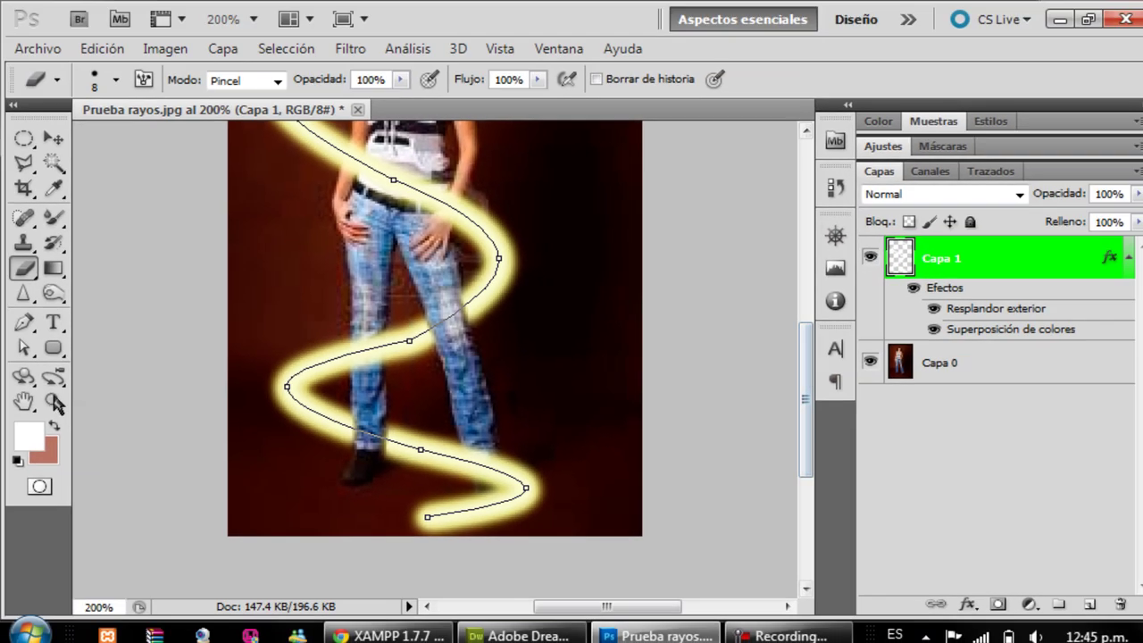
Zoom out with the Zoom tool to show the whole image
left_click(52, 404)
left_click(109, 79)
left_click(581, 257)
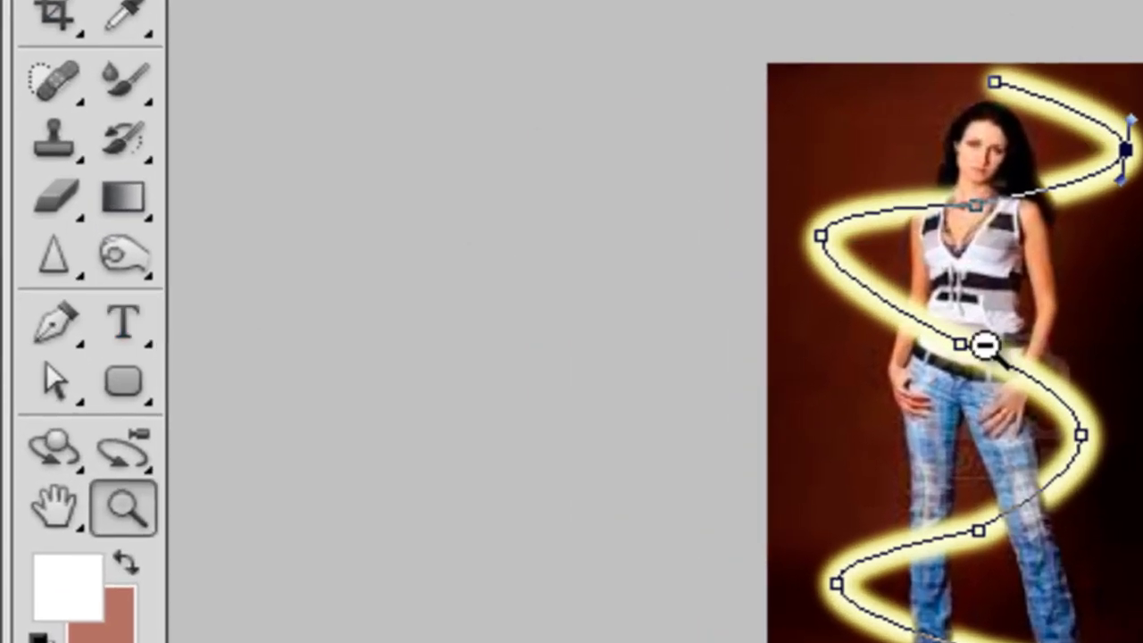
Remove the spiral path with Eliminar trazado, keeping the glowing ribbon
left_click(68, 335)
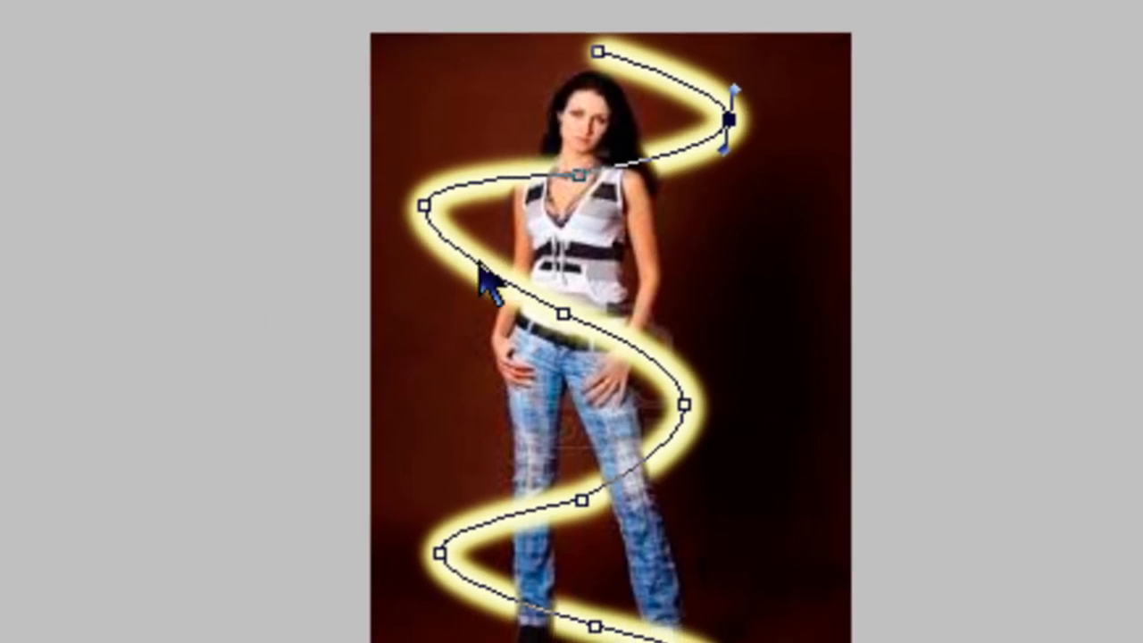
right_click(479, 264)
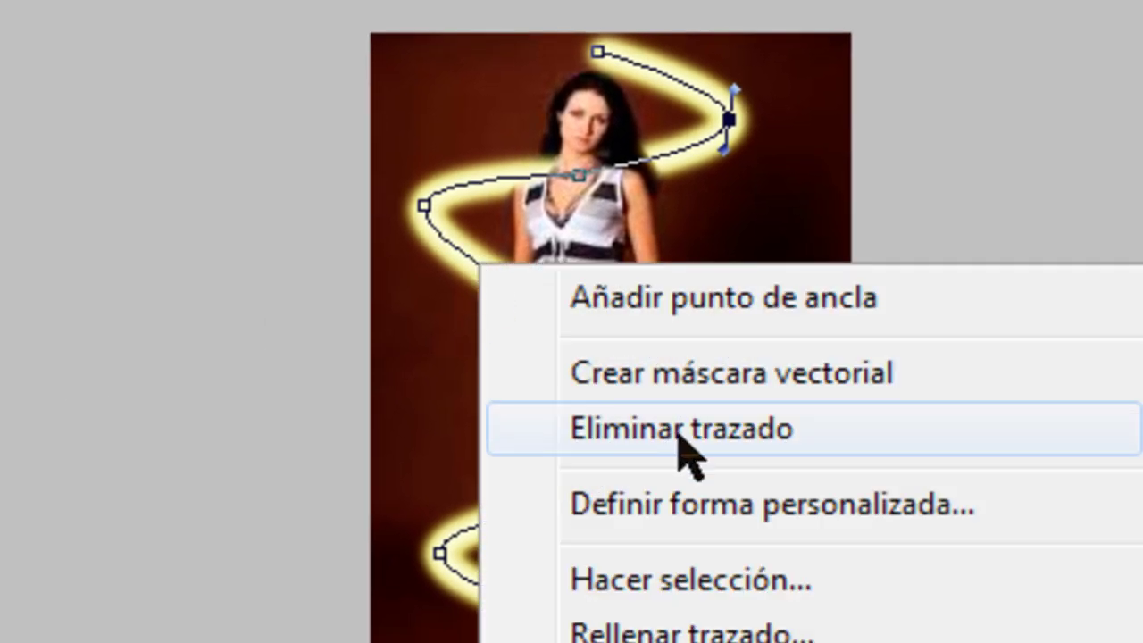
left_click(683, 433)
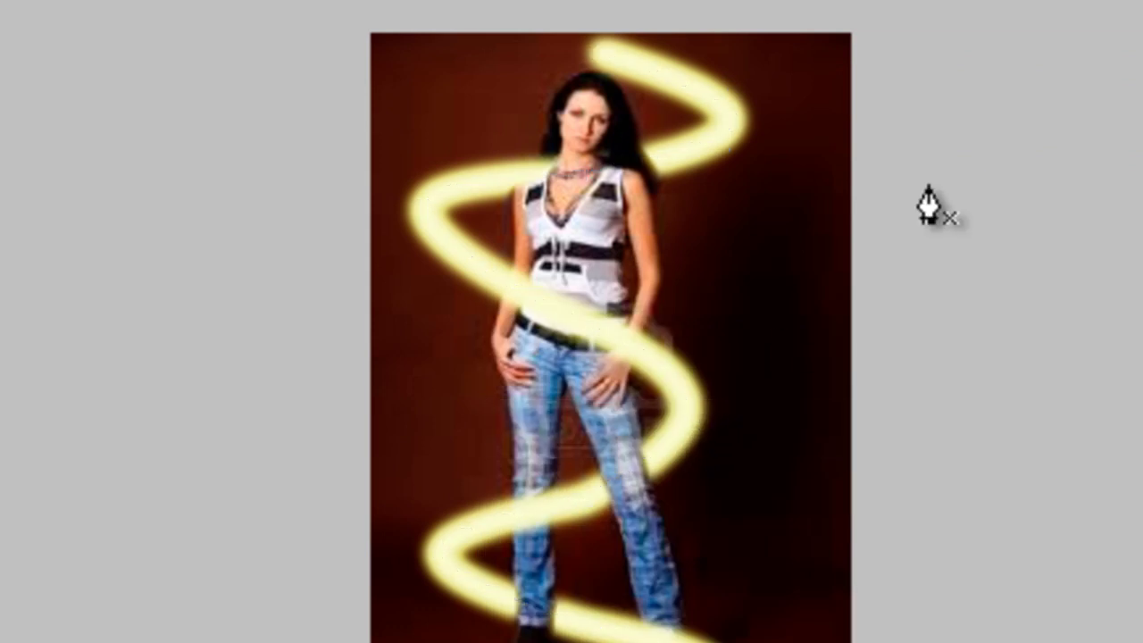